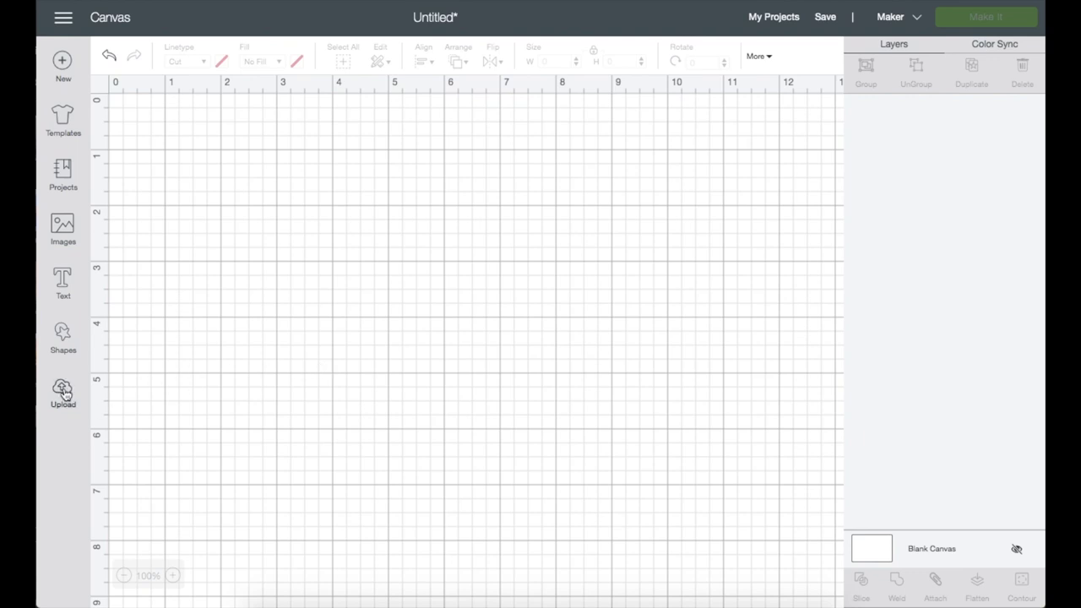
Step: Upload Kion.svg from the Engrave folder as a new image
{"action": "left_click", "coordinate": [63, 394]}
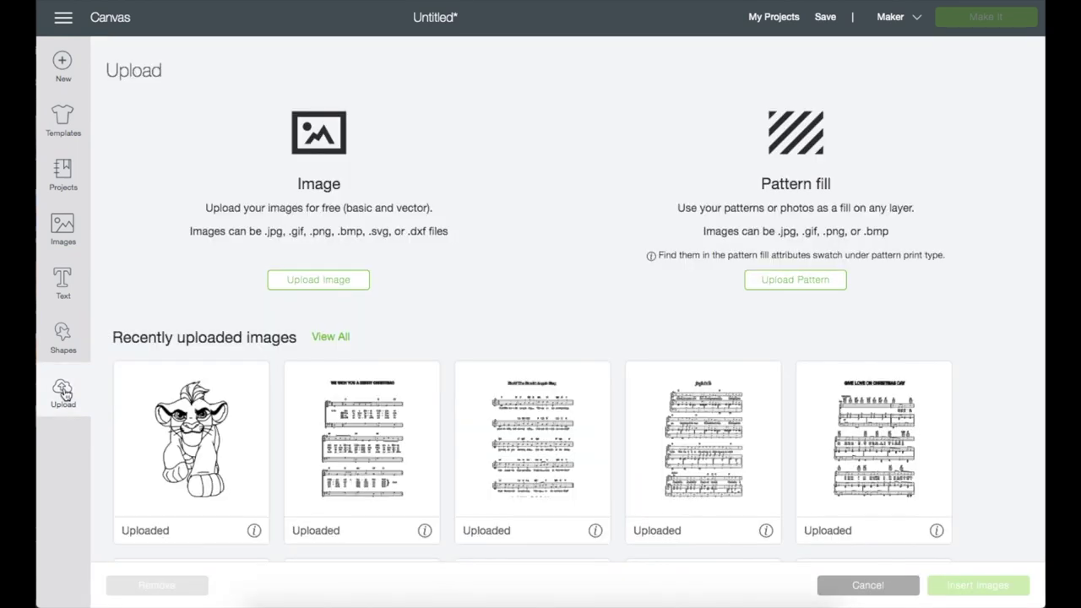
{"action": "left_click", "coordinate": [309, 280]}
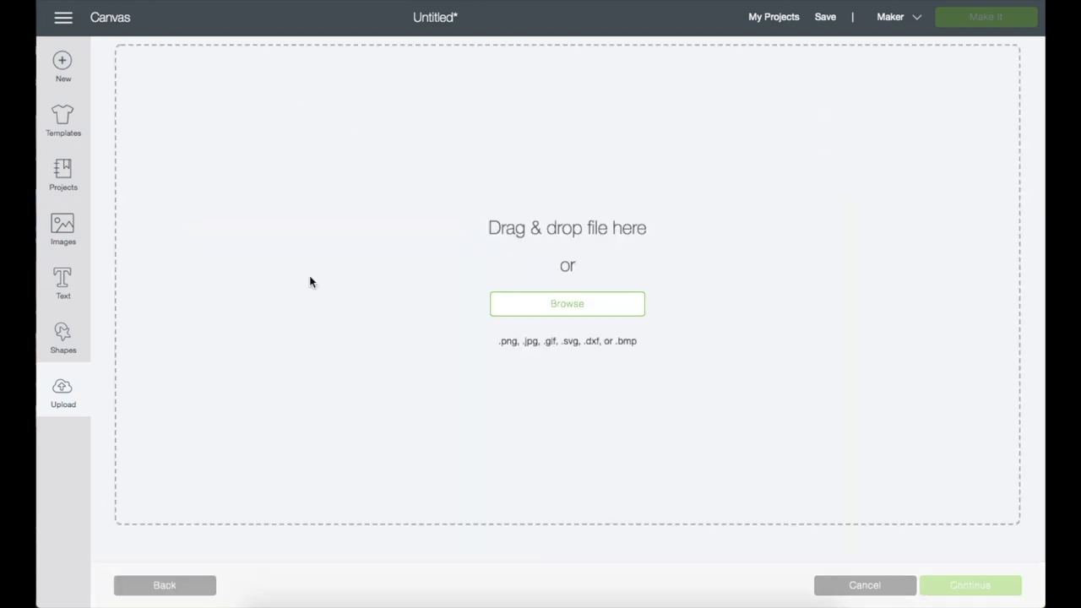
{"action": "left_click", "coordinate": [513, 304]}
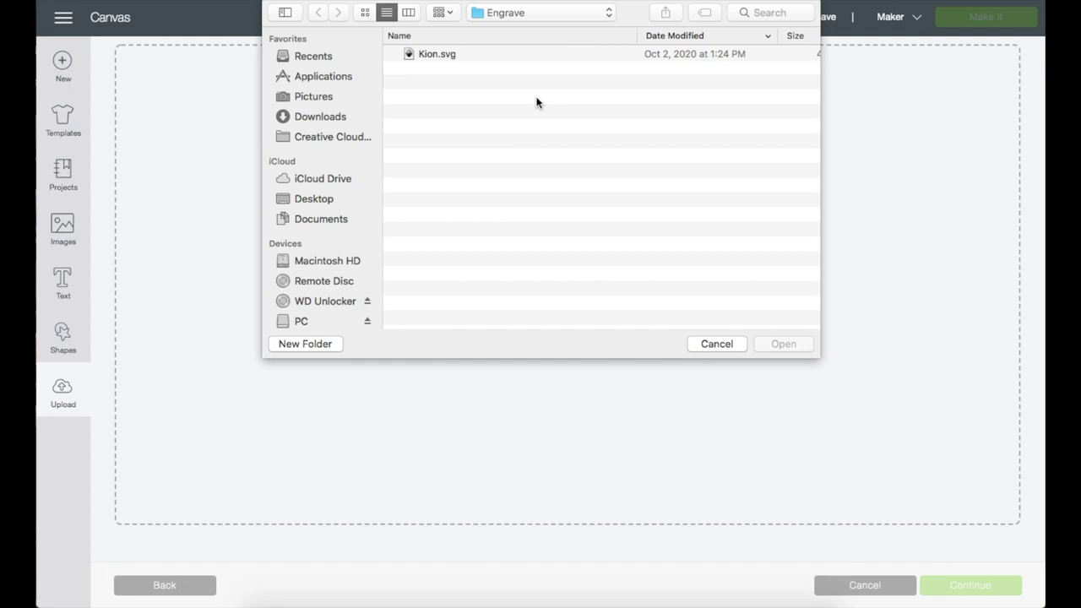
{"action": "double_click", "coordinate": [477, 56]}
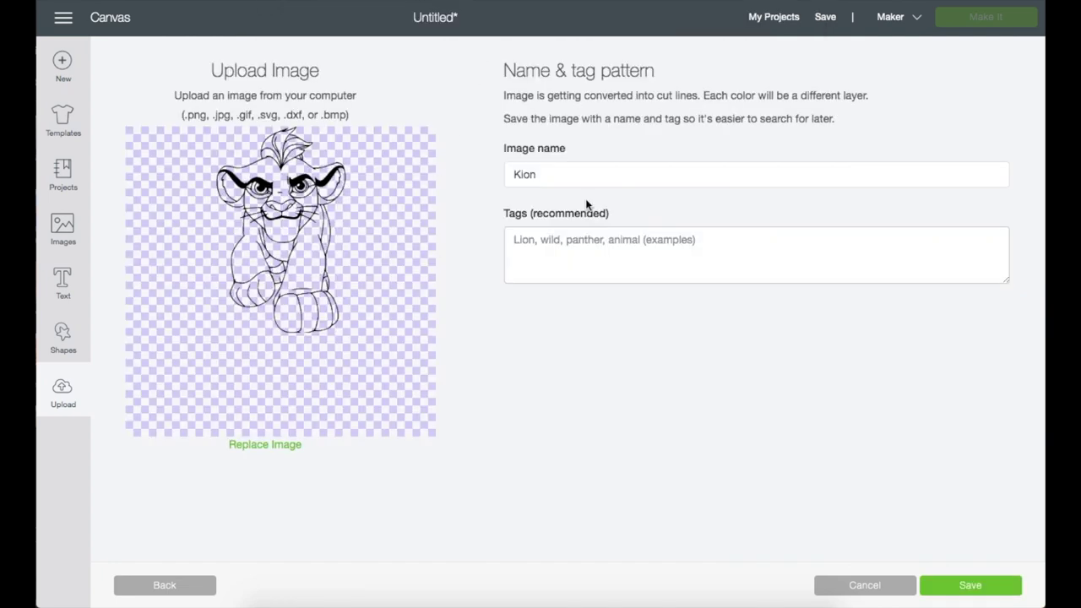
Step: Save the upload as Kion and insert the lion image onto the canvas
{"action": "left_click", "coordinate": [575, 257]}
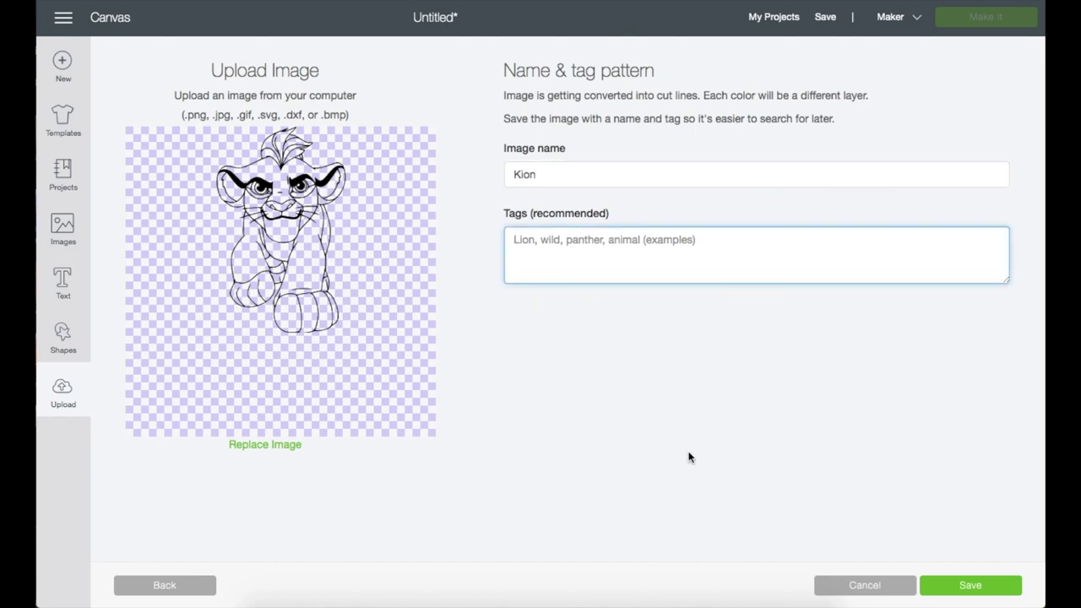
{"action": "left_click", "coordinate": [964, 587]}
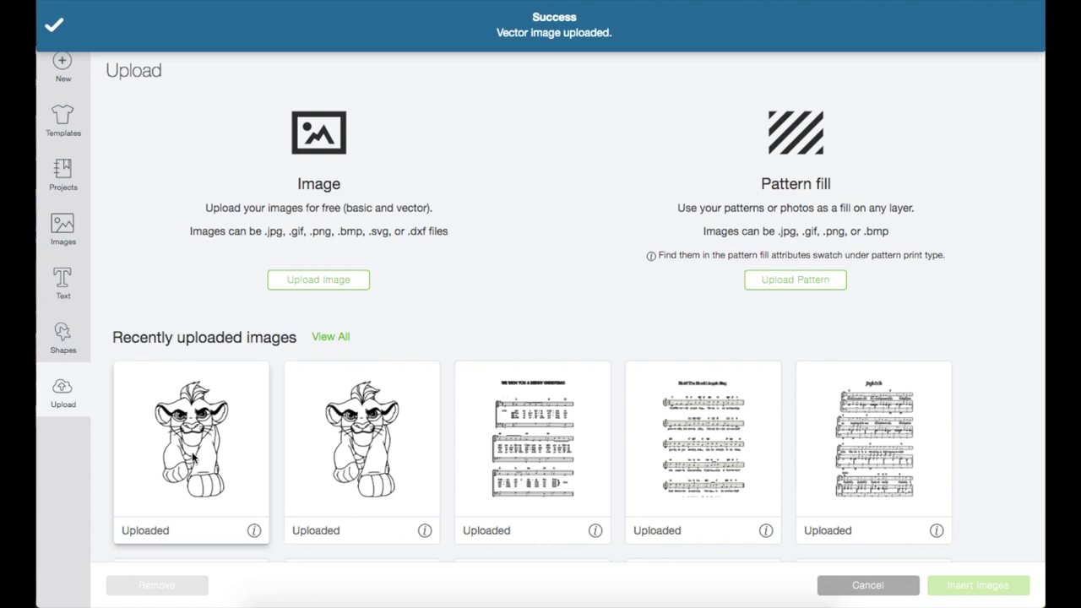
{"action": "left_click", "coordinate": [193, 457]}
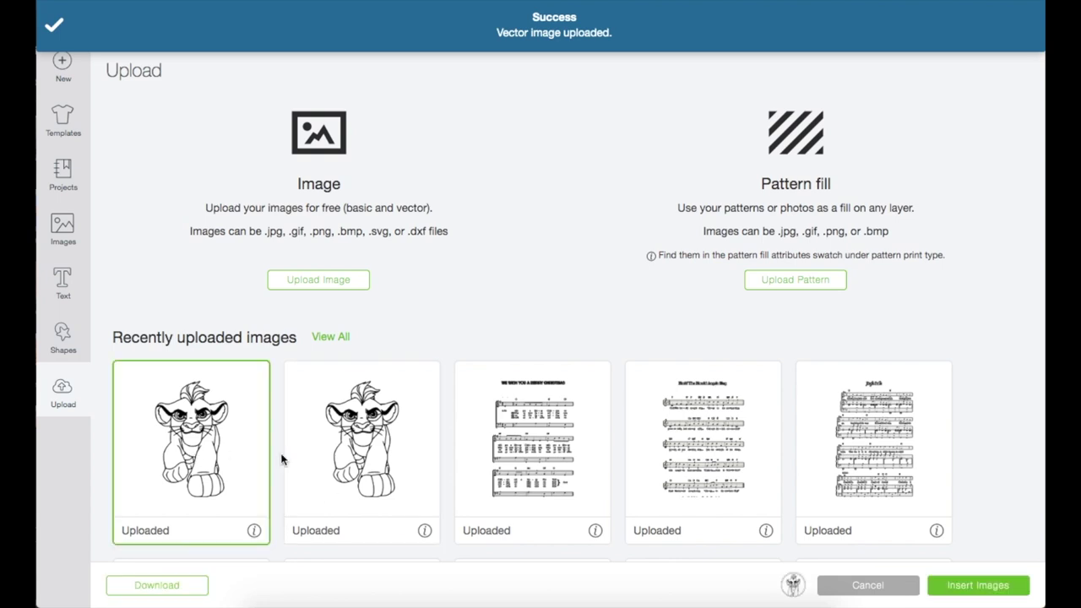
{"action": "left_click", "coordinate": [978, 585]}
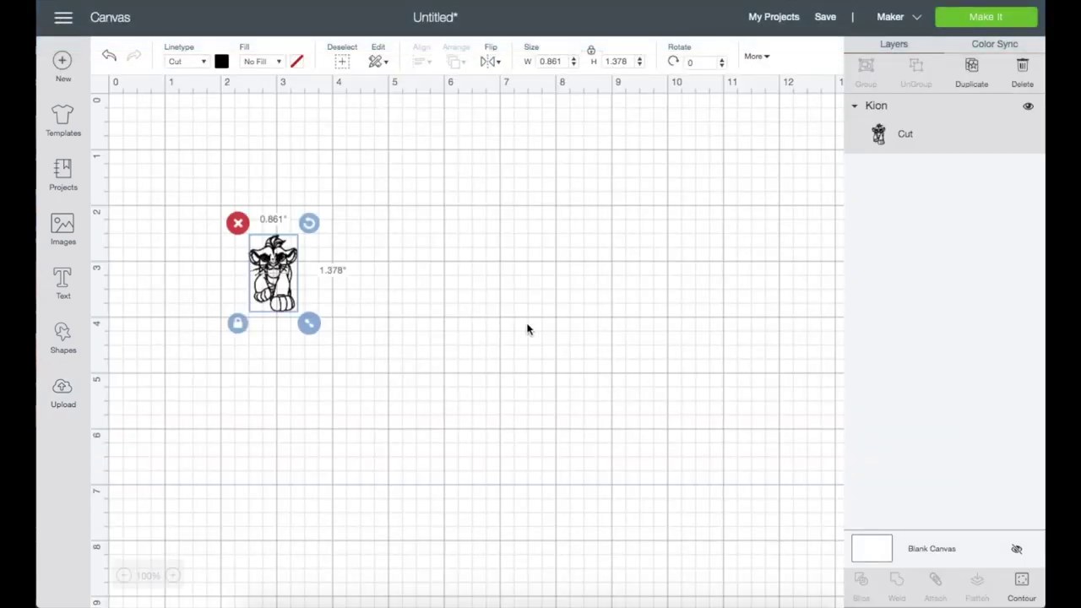
Step: Add a square and resize it, with proportions unlocked, to a 3 × 6 in rectangle
{"action": "left_click", "coordinate": [61, 338]}
{"action": "left_click", "coordinate": [125, 236]}
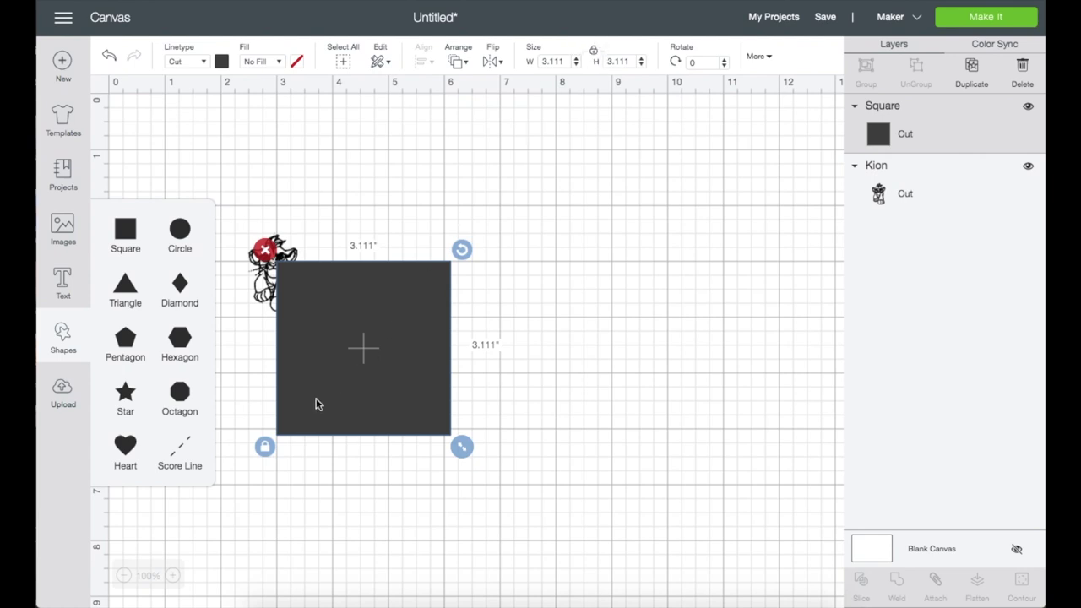
{"action": "left_click", "coordinate": [265, 447]}
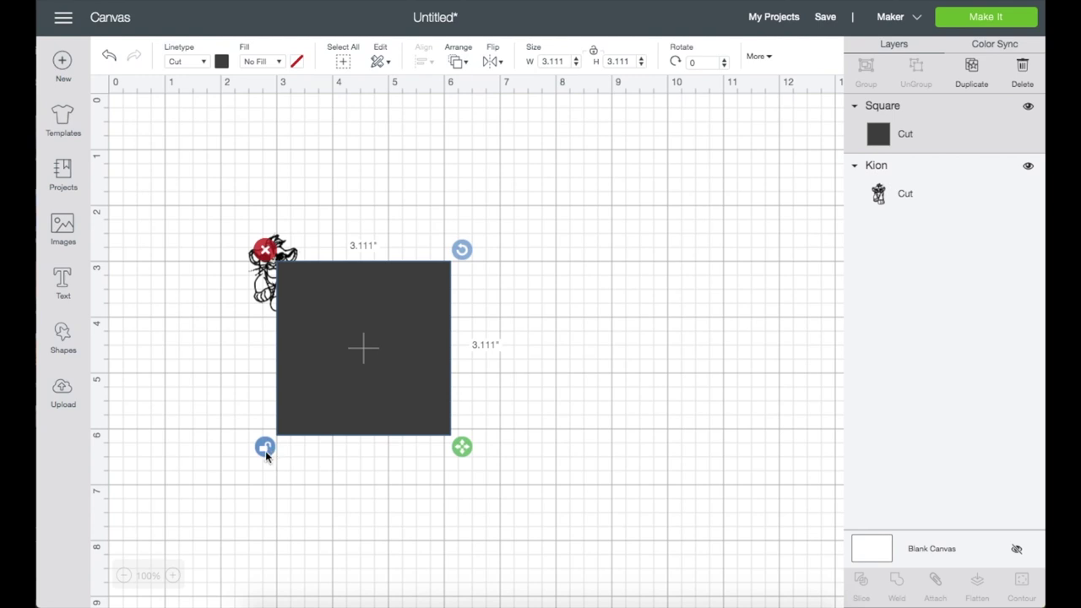
{"action": "left_click", "coordinate": [265, 450]}
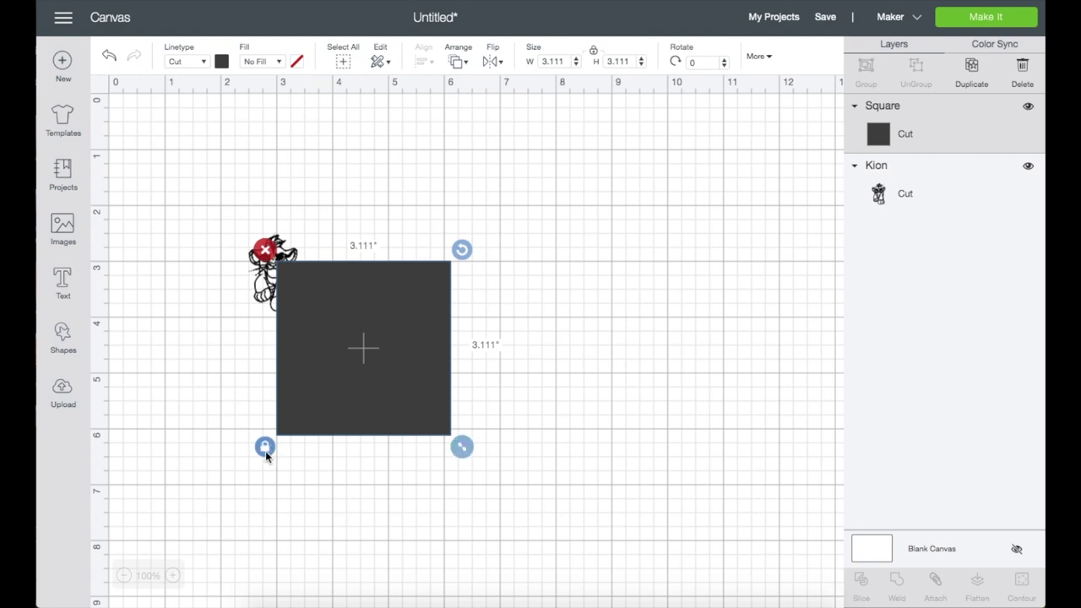
{"action": "left_click", "coordinate": [595, 54]}
{"action": "left_click", "coordinate": [564, 65]}
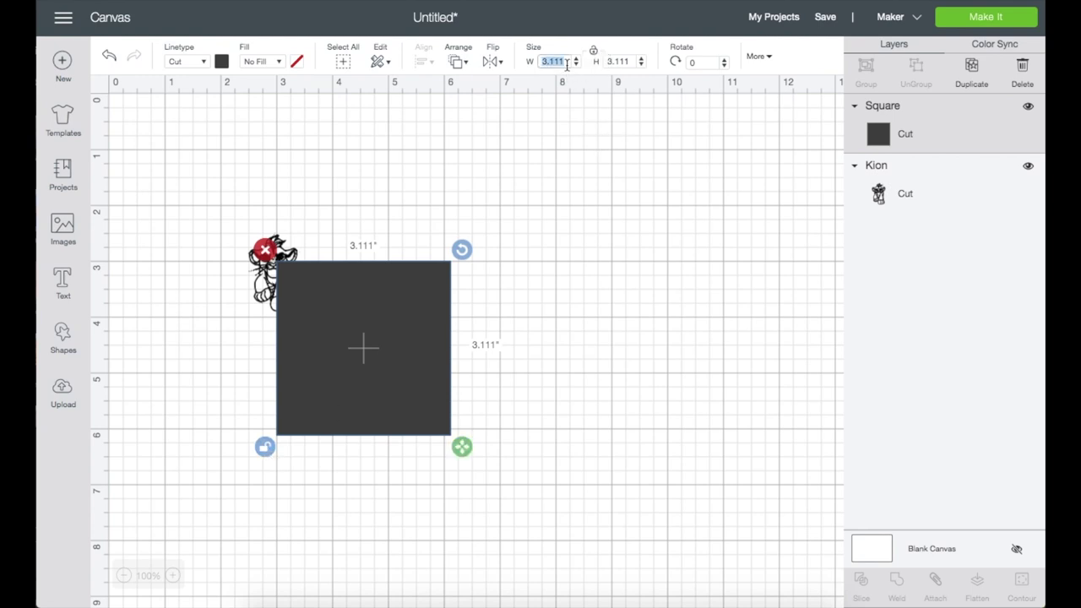
{"action": "type", "text": "3"}
{"action": "left_click", "coordinate": [625, 60]}
{"action": "type", "text": "6"}
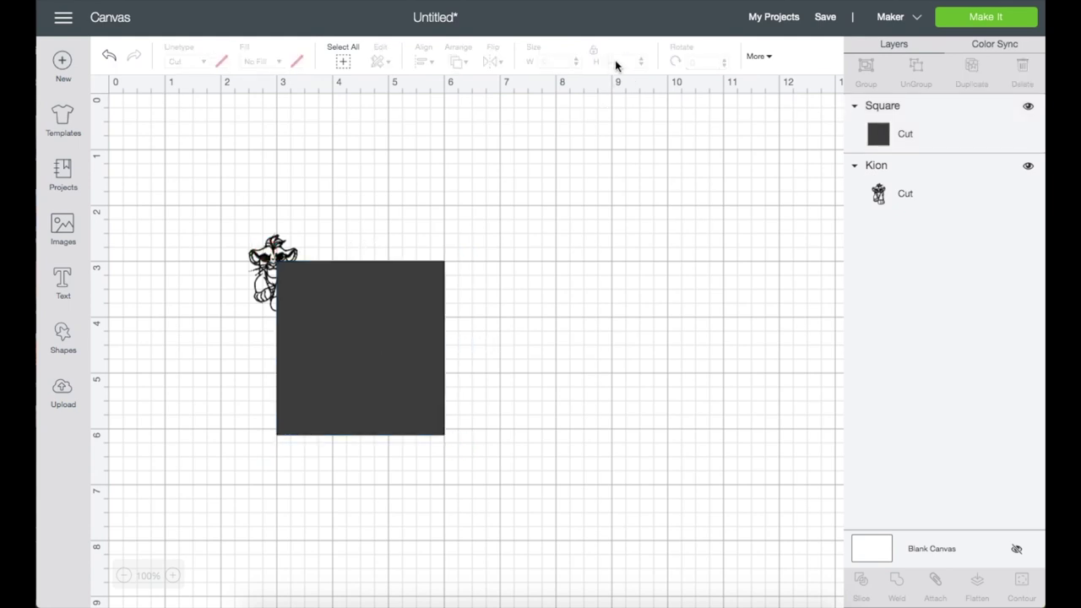
{"action": "left_click", "coordinate": [617, 61]}
{"action": "type", "text": "6"}
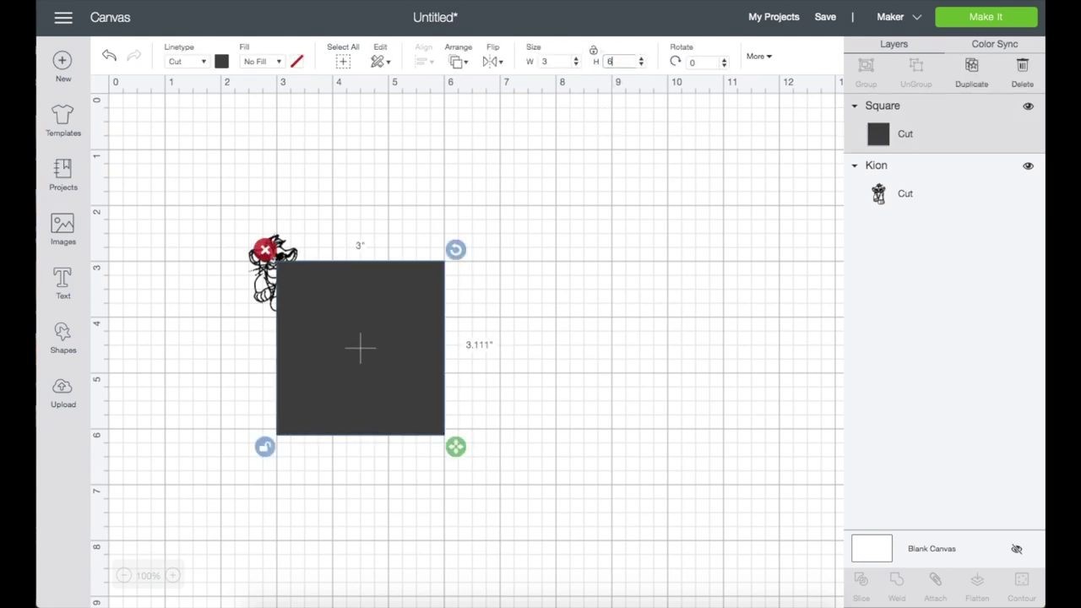
{"action": "left_click", "coordinate": [557, 62]}
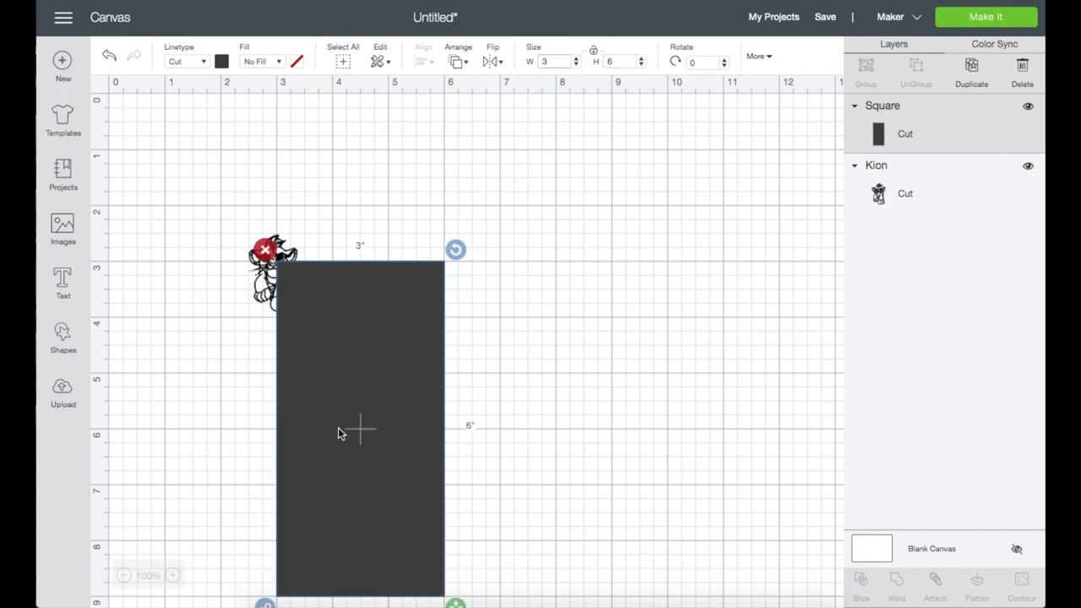
Step: Move the rectangle toward the top of the mat and place the Kion lion beside it
{"action": "left_click_drag", "start_coordinate": [367, 374], "coordinate": [387, 242]}
{"action": "left_click", "coordinate": [268, 262]}
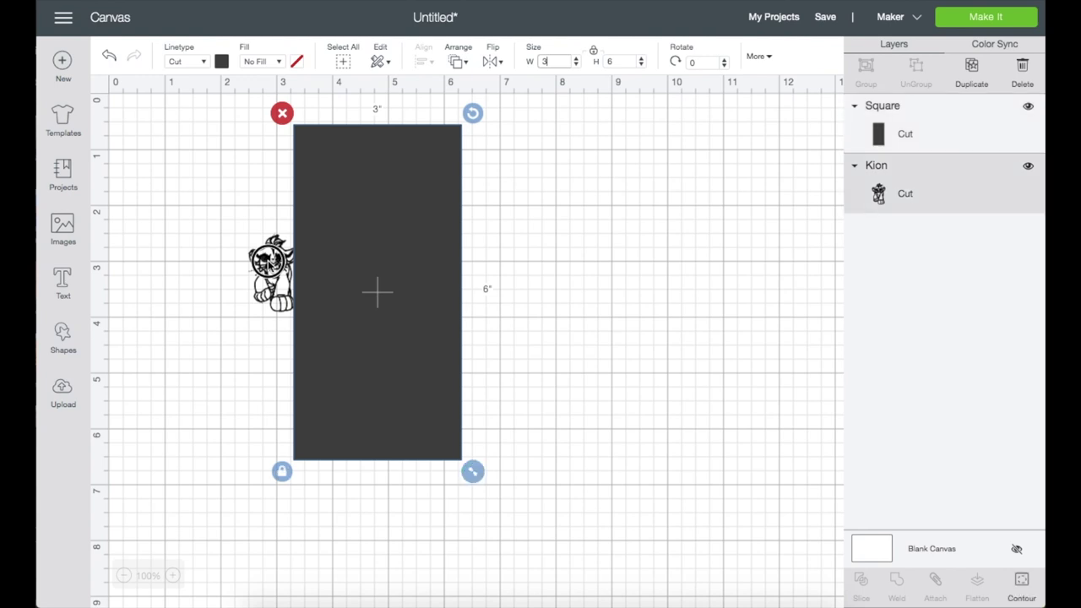
{"action": "left_click_drag", "start_coordinate": [269, 262], "coordinate": [213, 232]}
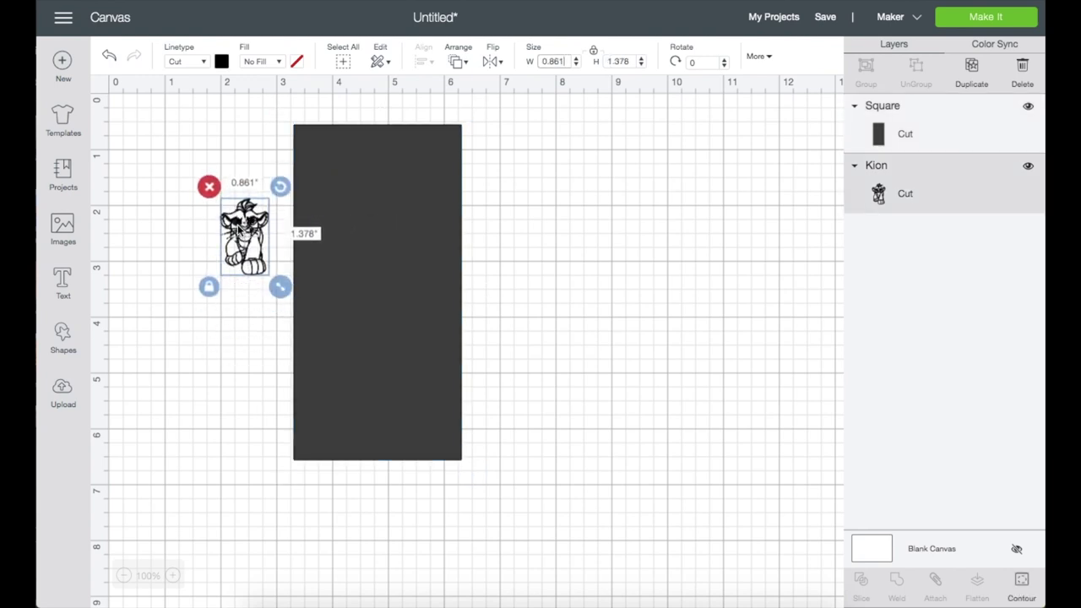
Step: Bring the lion in front of the rectangle and colour the rectangle yellow
{"action": "left_click", "coordinate": [458, 62]}
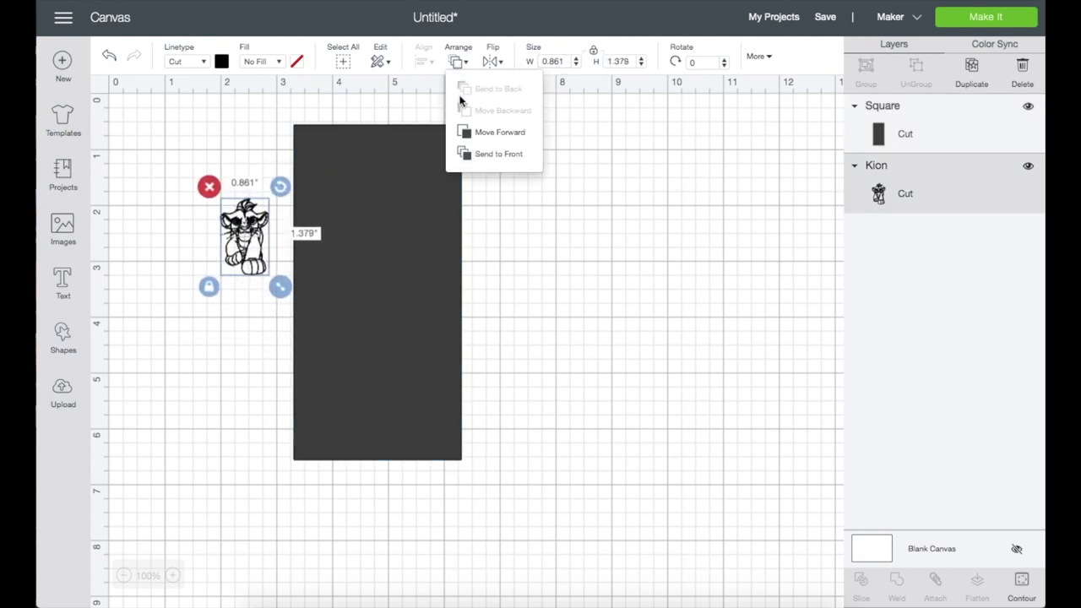
{"action": "left_click", "coordinate": [490, 163]}
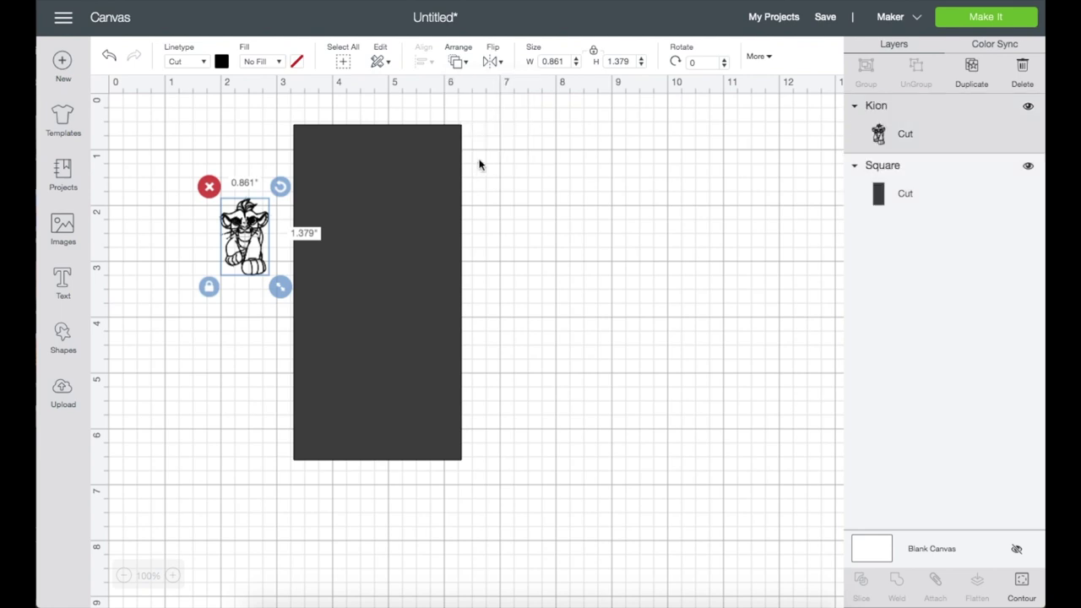
{"action": "left_click", "coordinate": [237, 140]}
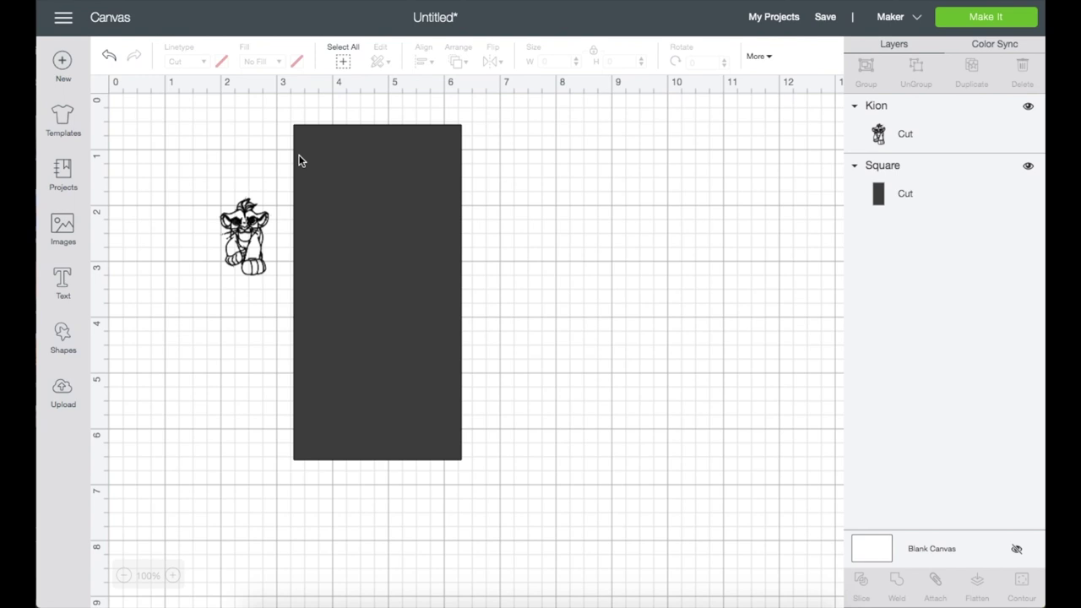
{"action": "left_click", "coordinate": [345, 156]}
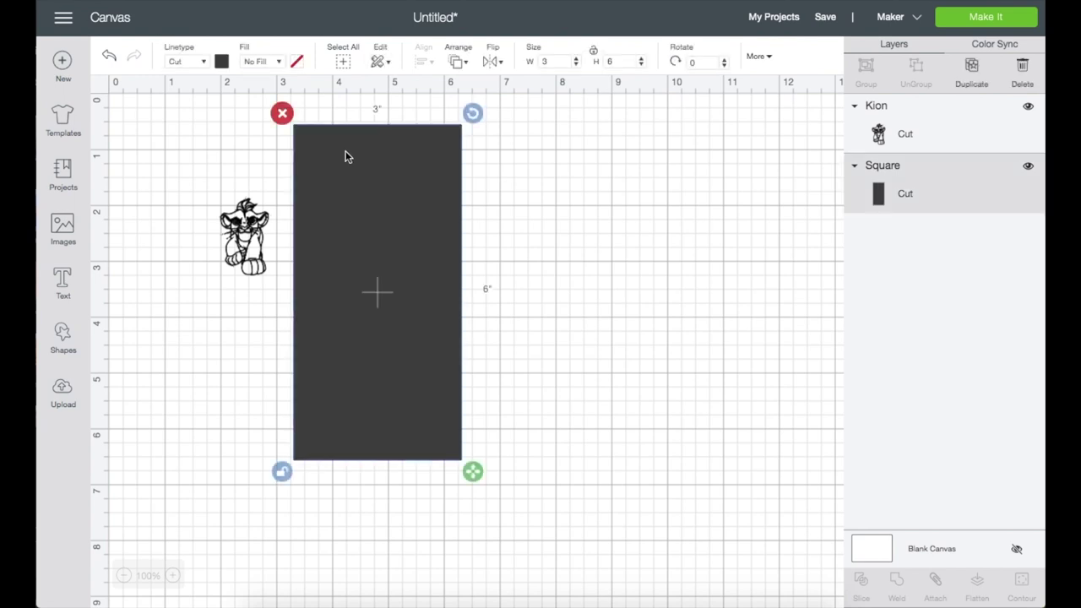
{"action": "left_click", "coordinate": [221, 61]}
{"action": "left_click", "coordinate": [257, 204]}
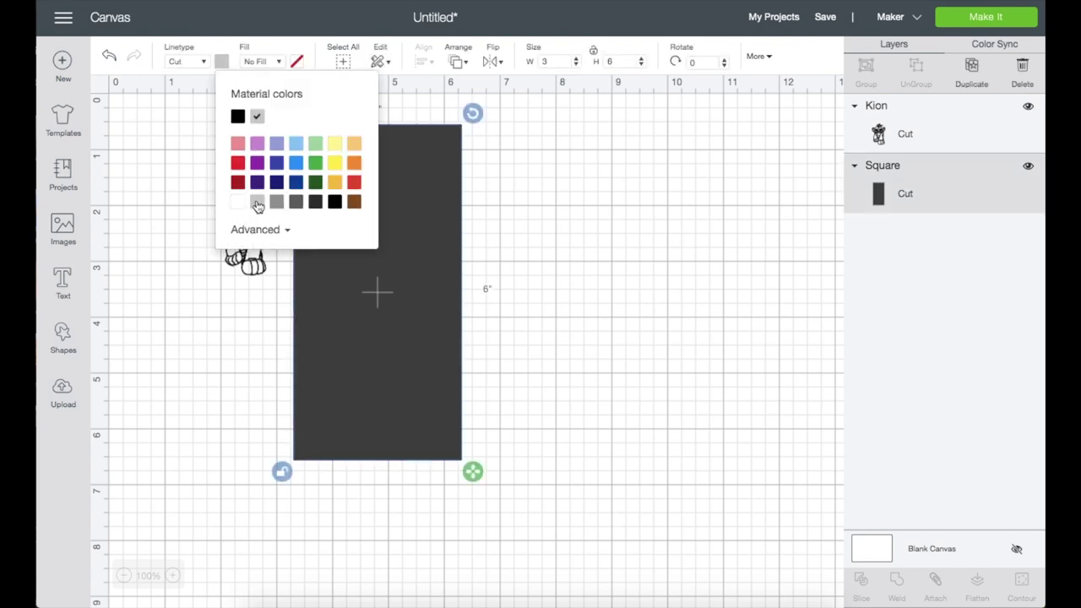
{"action": "left_click", "coordinate": [340, 144]}
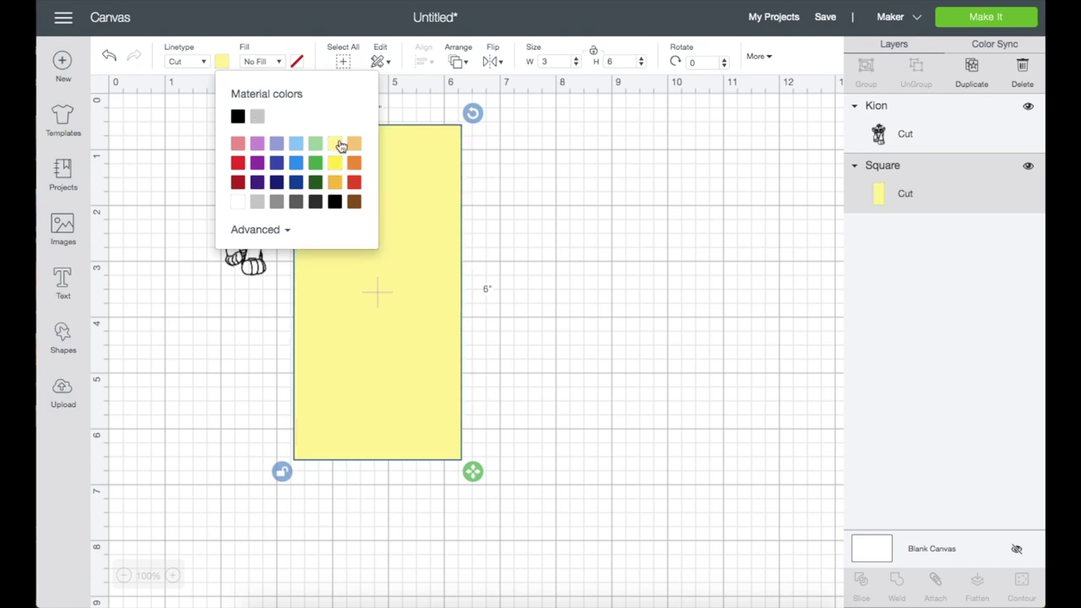
{"action": "left_click", "coordinate": [203, 353]}
Step: Place the Kion lion on the yellow rectangle and enlarge it to 2.734 × 4.379 in
{"action": "left_click_drag", "start_coordinate": [252, 234], "coordinate": [337, 206]}
{"action": "left_click_drag", "start_coordinate": [218, 173], "coordinate": [214, 171]}
{"action": "left_click_drag", "start_coordinate": [258, 249], "coordinate": [360, 456]}
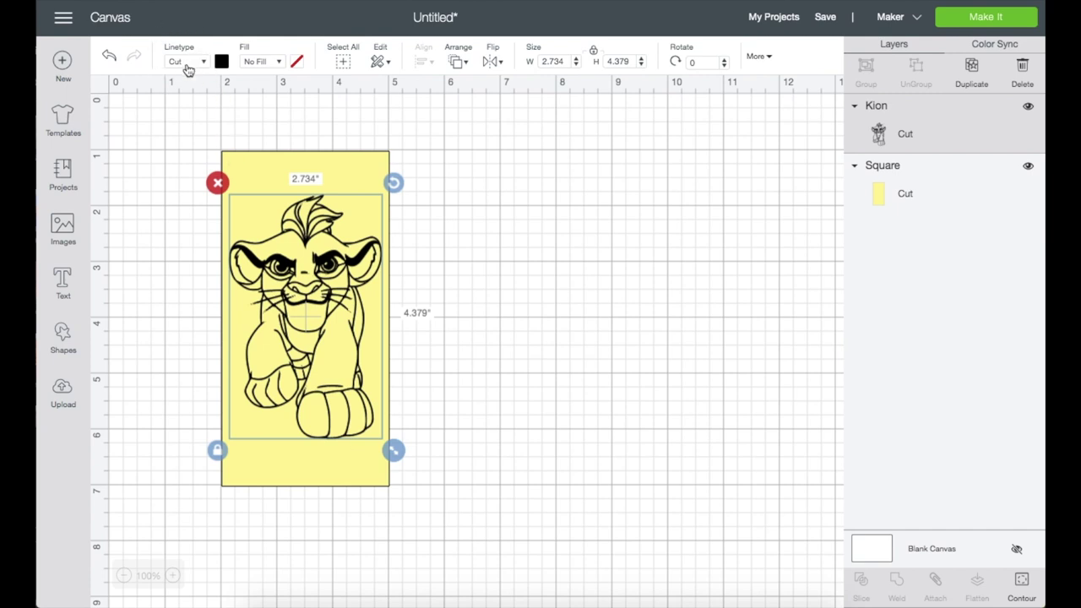
Step: Set the Kion layer's linetype to Engrave, hide the yellow rectangle, and go to Make It
{"action": "left_click", "coordinate": [187, 63]}
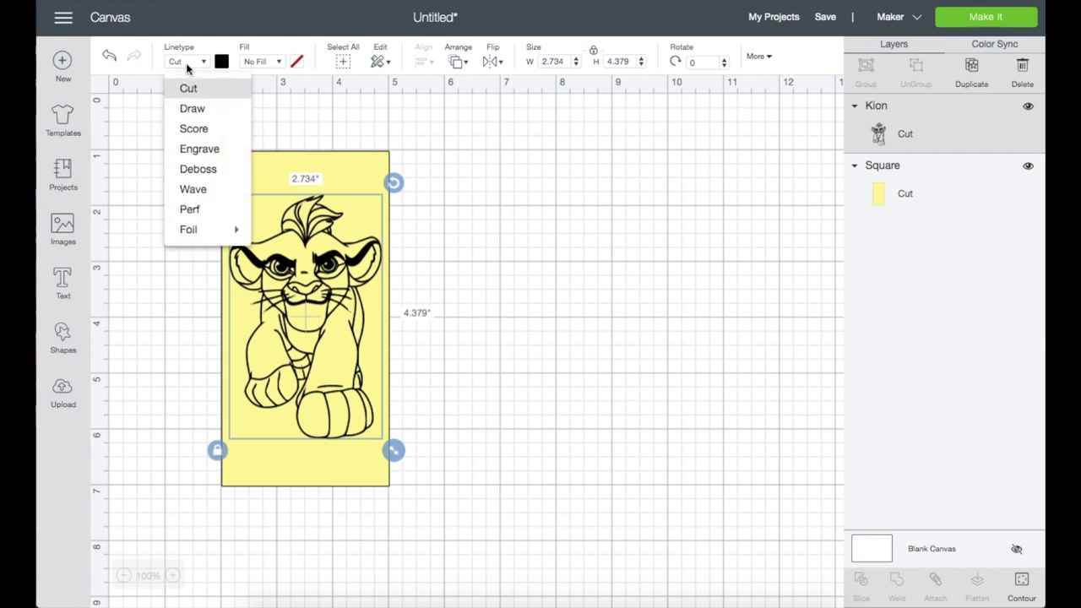
{"action": "left_click", "coordinate": [205, 148]}
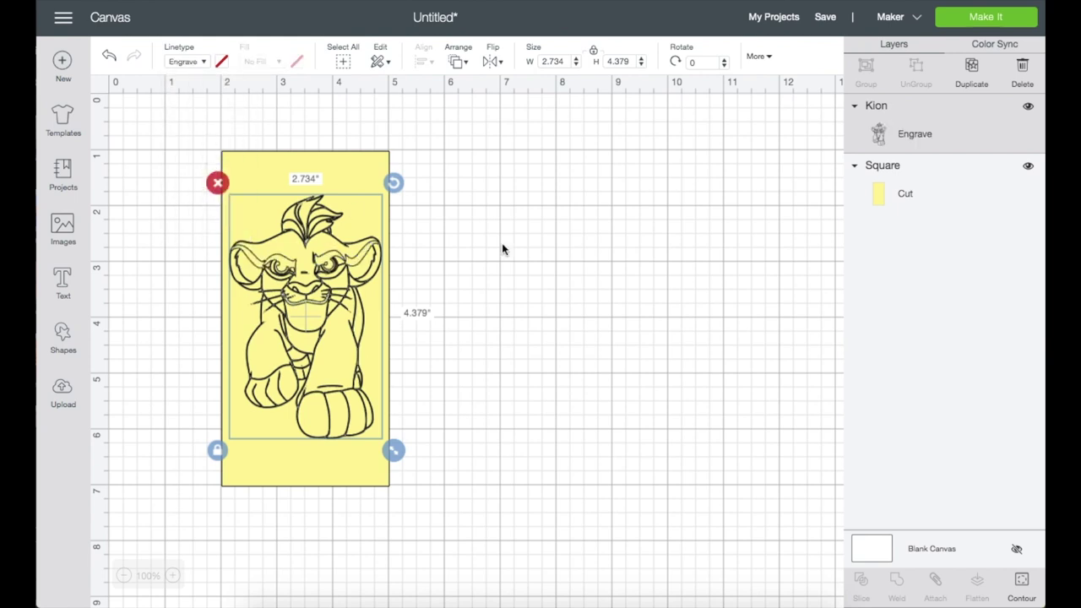
{"action": "left_click", "coordinate": [319, 471]}
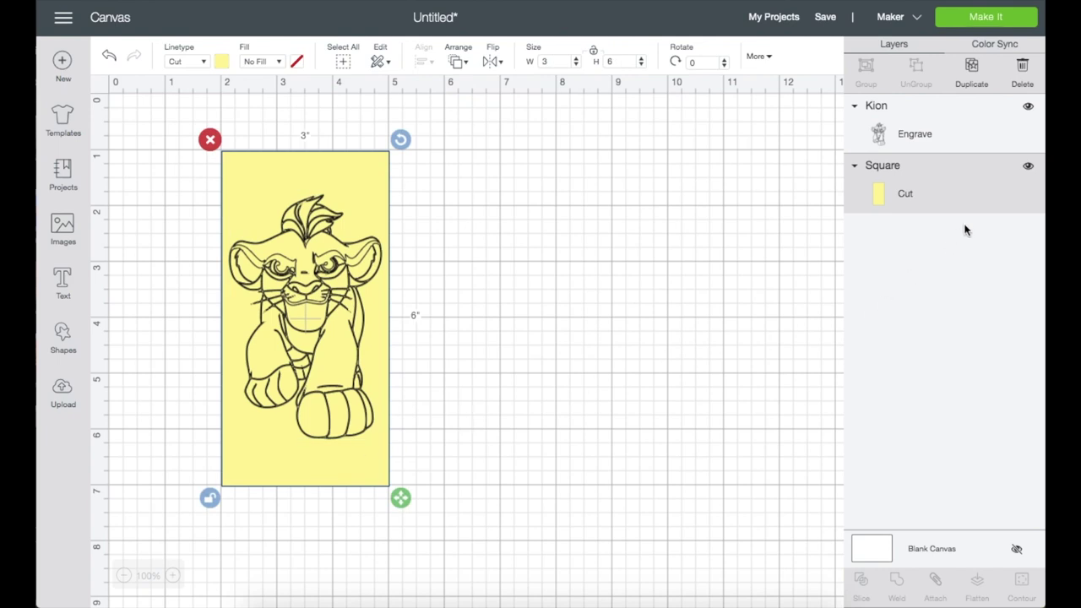
{"action": "left_click", "coordinate": [1029, 169]}
{"action": "left_click", "coordinate": [984, 24]}
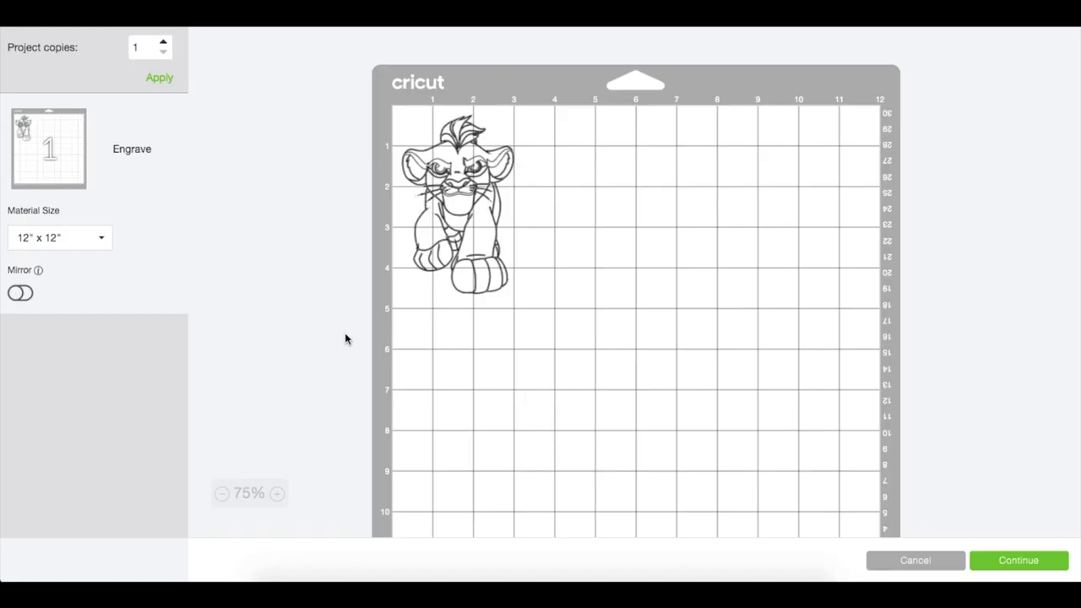
Step: Drag the lion lower and to the right on the 12×12 mat preview
{"action": "left_click", "coordinate": [457, 197]}
{"action": "left_click_drag", "start_coordinate": [457, 197], "coordinate": [490, 262]}
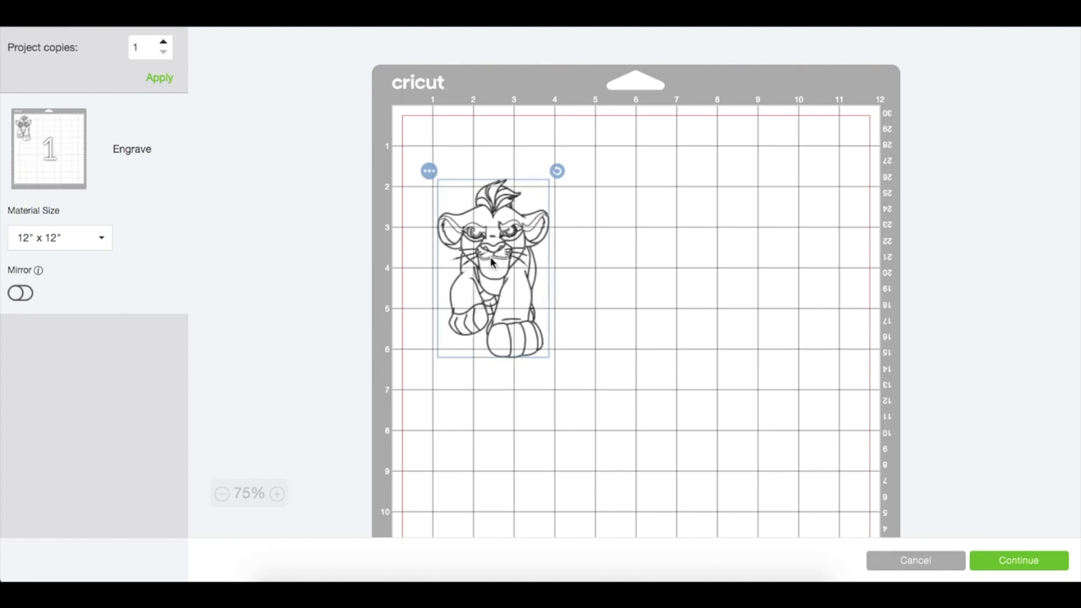
{"action": "left_click", "coordinate": [435, 152]}
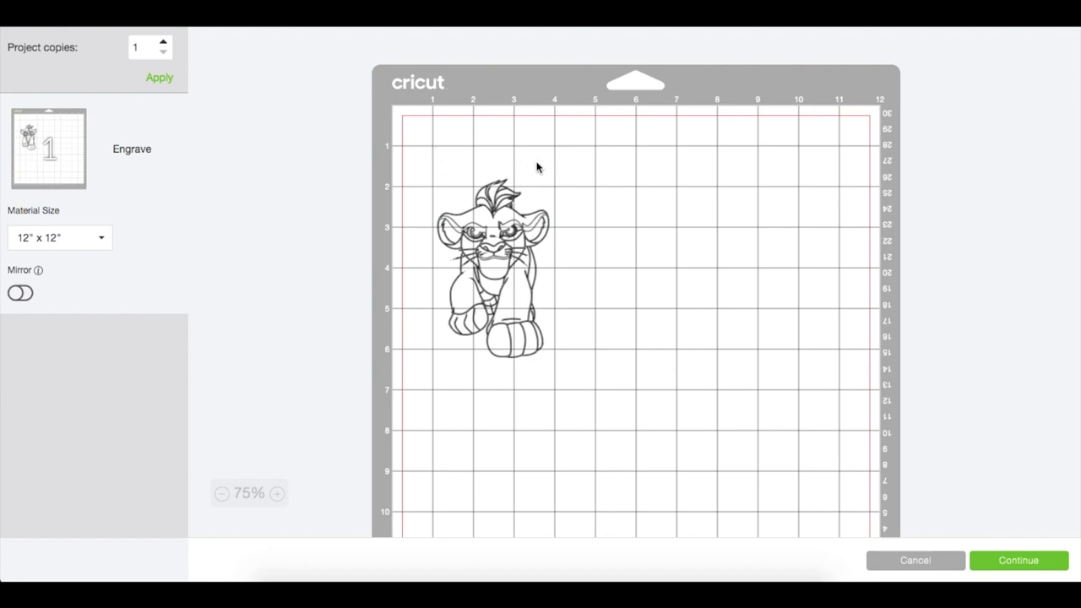
{"action": "left_click", "coordinate": [541, 216]}
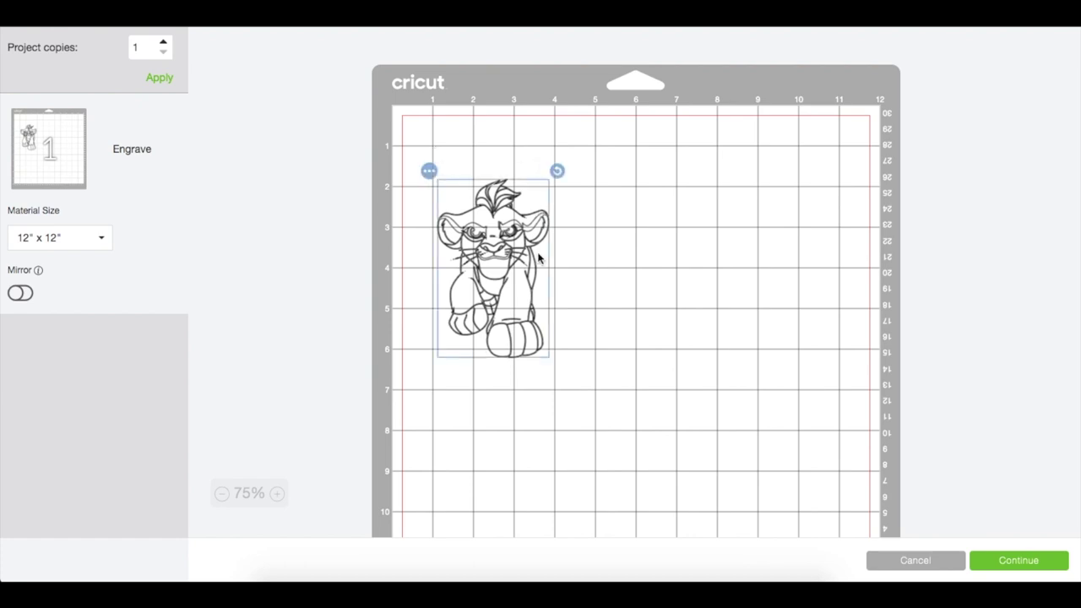
{"action": "left_click", "coordinate": [532, 391]}
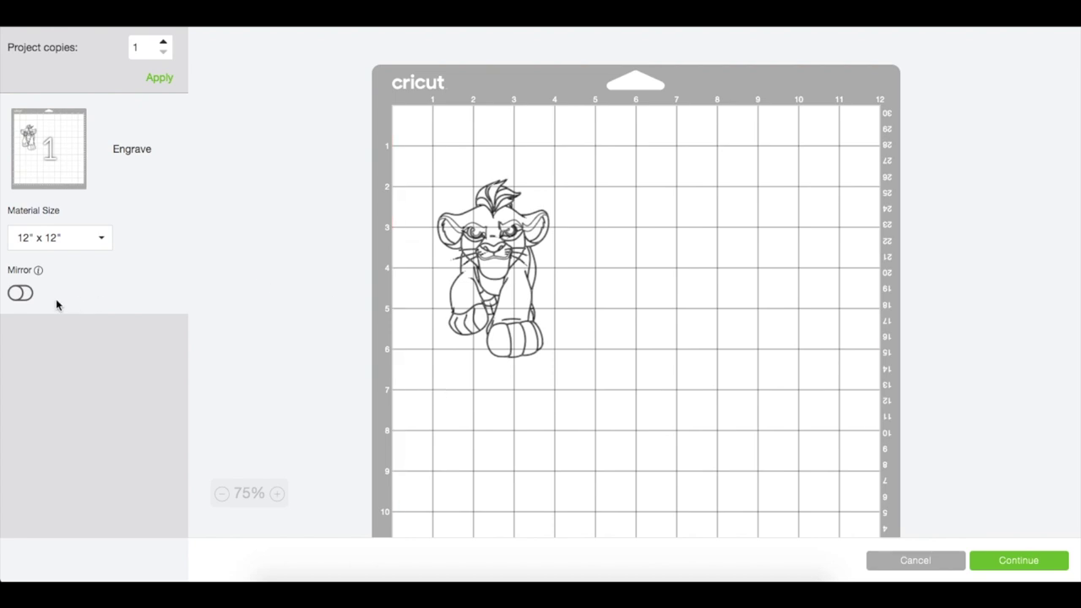
Step: Turn on Mirror for the mat and continue to the machine connection
{"action": "left_click", "coordinate": [21, 293]}
{"action": "left_click", "coordinate": [20, 293]}
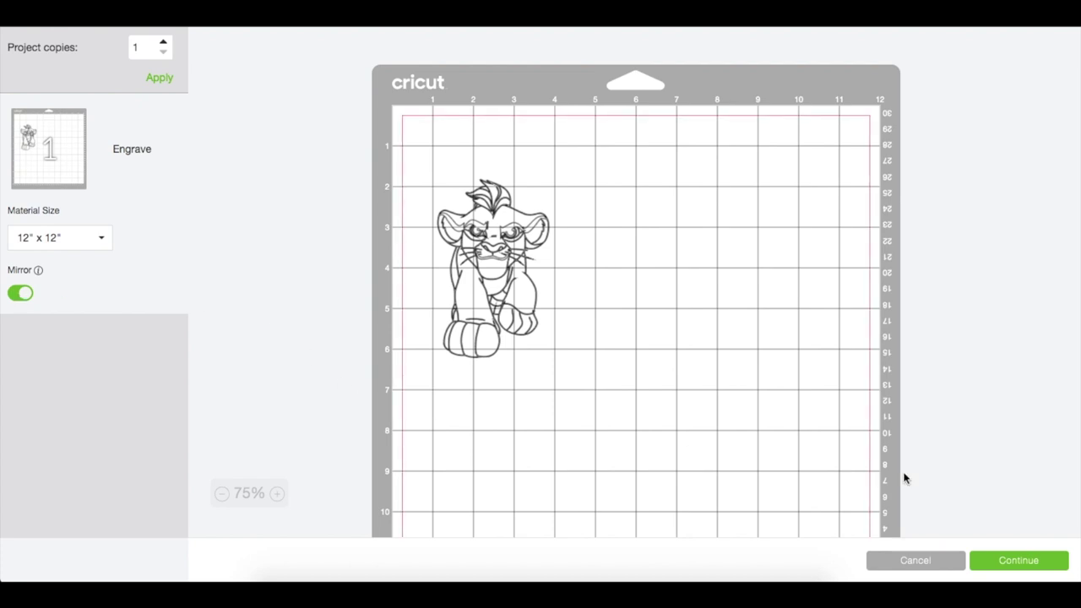
{"action": "left_click", "coordinate": [1005, 563]}
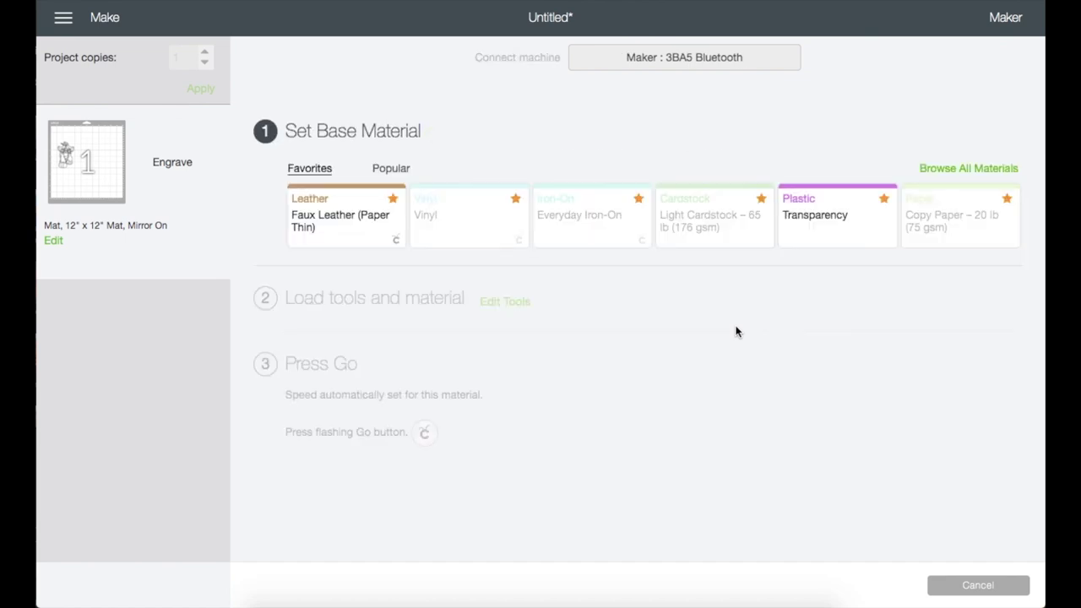
Step: Search all materials for acrylic and pick Acrylic, Thick (2 mm) as the base material
{"action": "left_click", "coordinate": [969, 169]}
{"action": "left_click", "coordinate": [825, 93]}
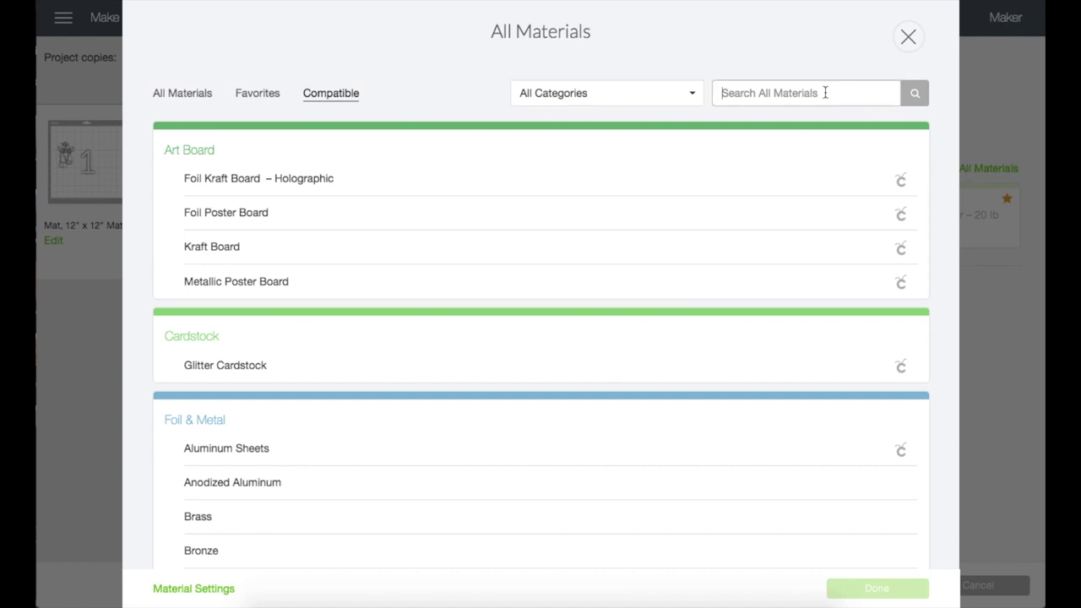
{"action": "type", "text": "acrylic"}
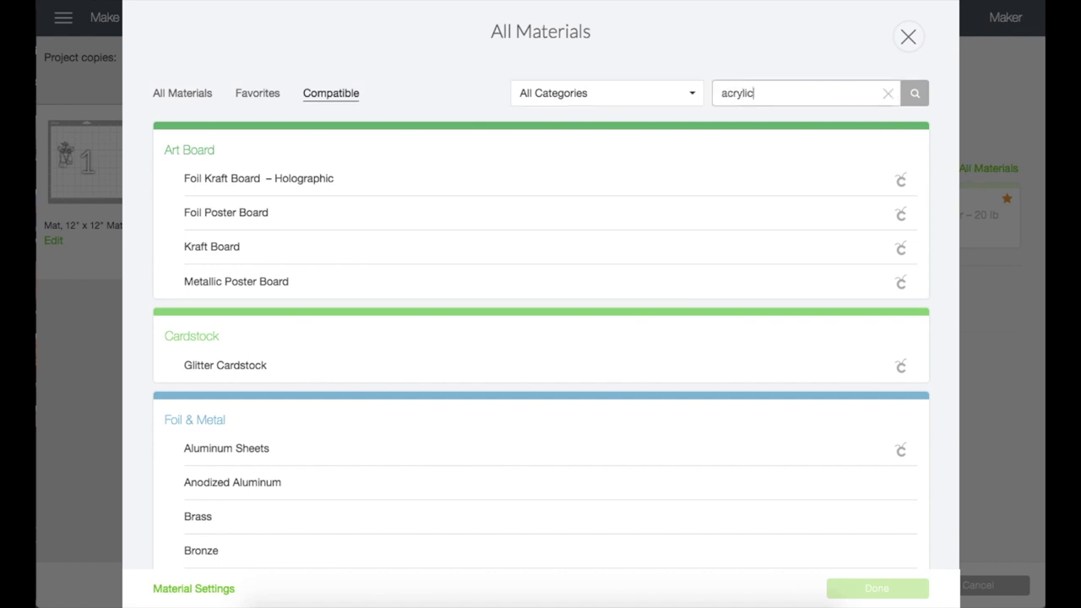
{"action": "key", "text": "Return"}
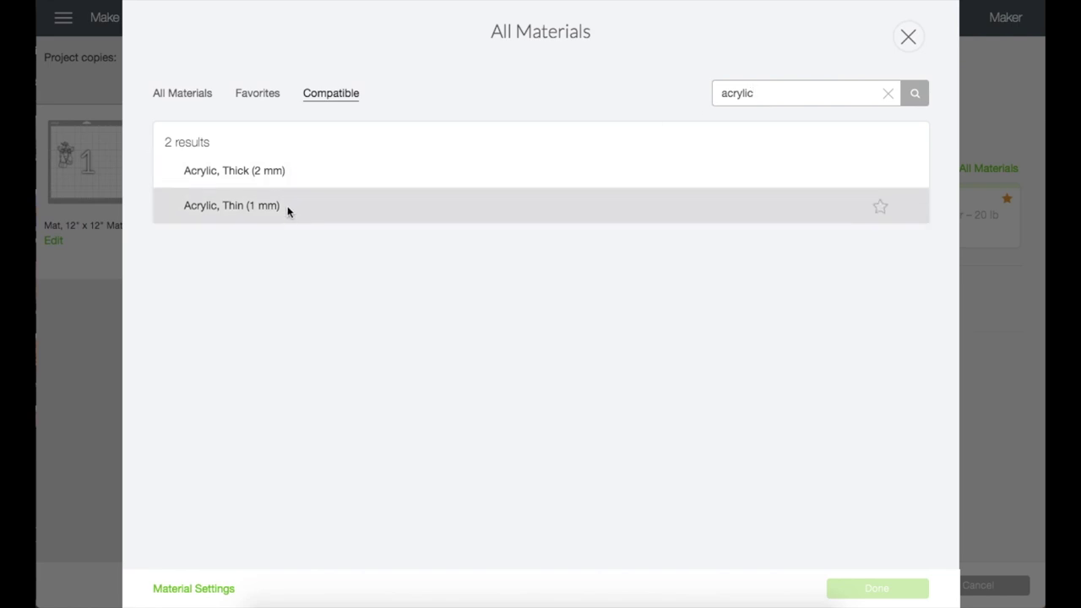
{"action": "left_click", "coordinate": [305, 170]}
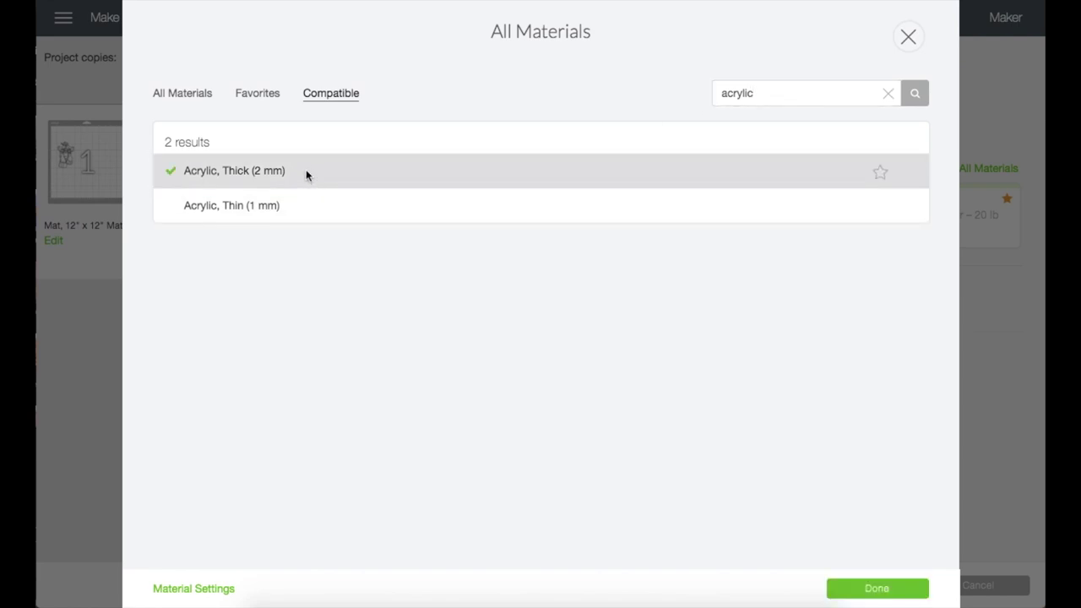
{"action": "left_click", "coordinate": [884, 591]}
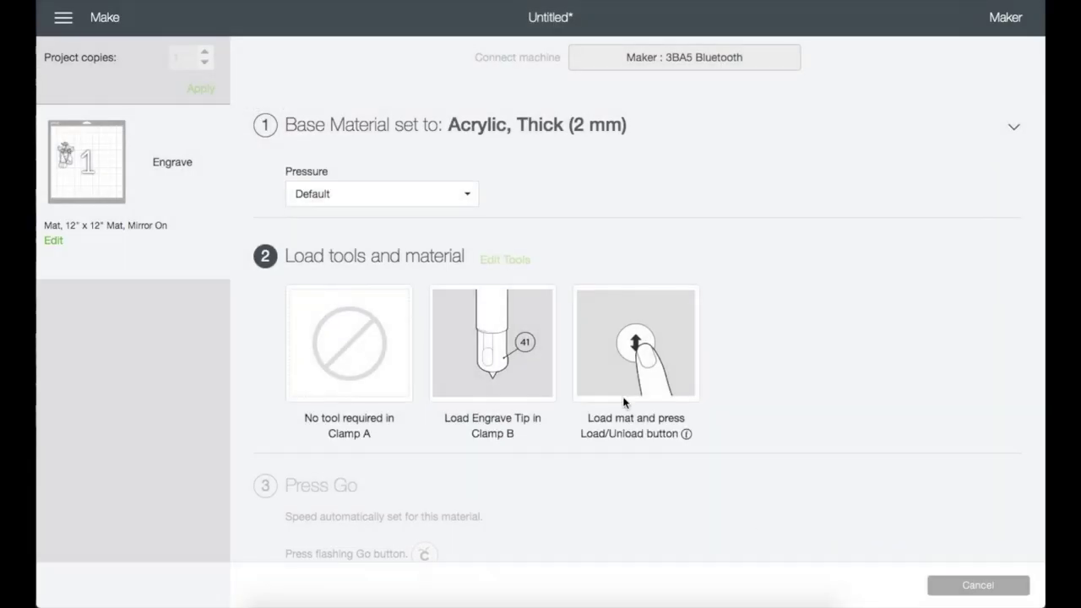
{"action": "left_click", "coordinate": [469, 196]}
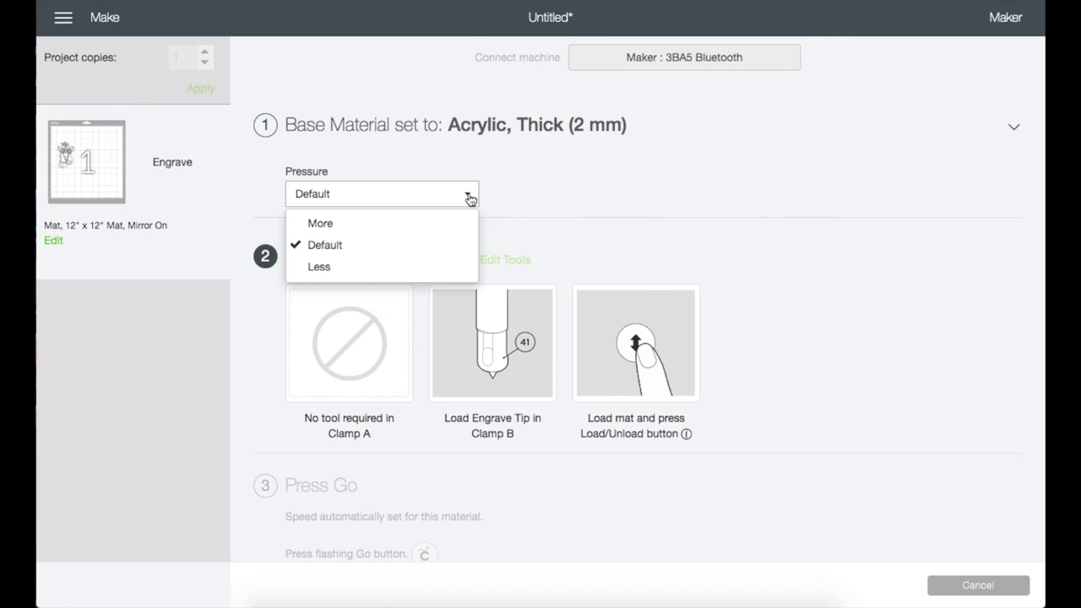
{"action": "left_click", "coordinate": [470, 197]}
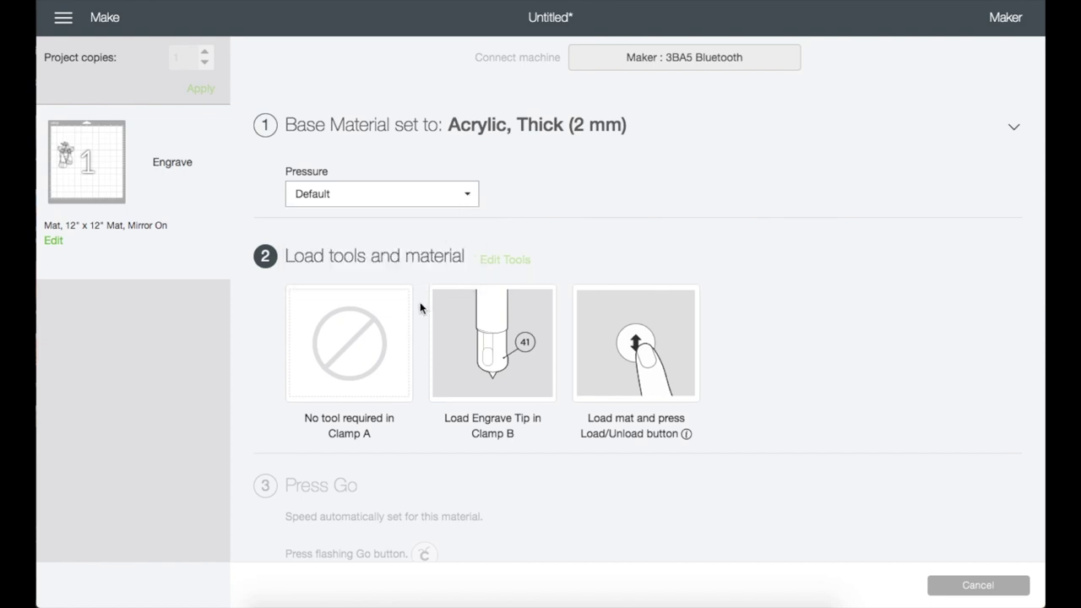